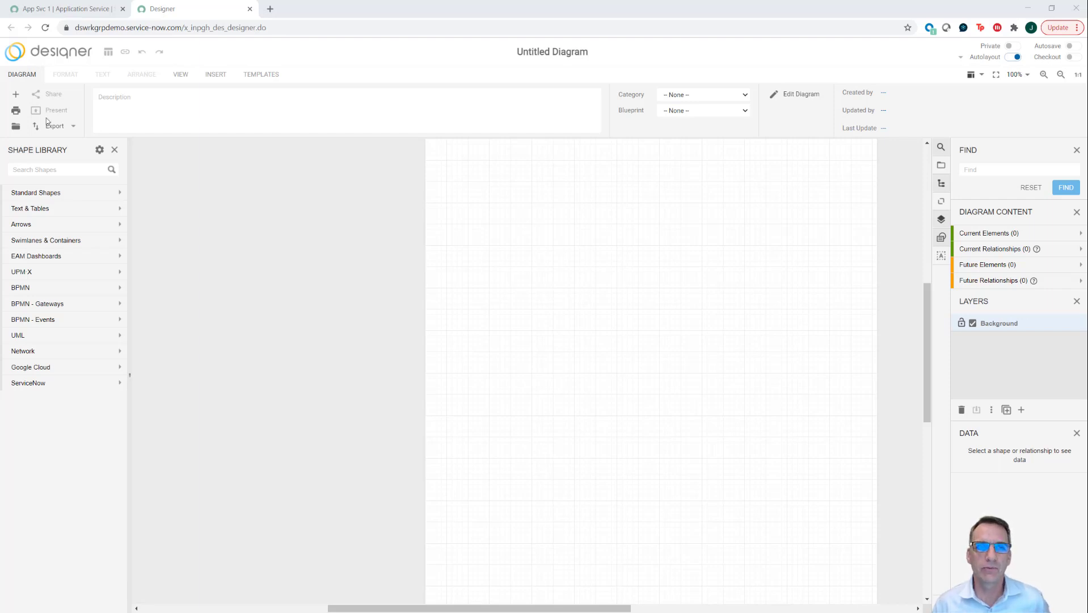
Step: From the App Svc 1 tab, relaunch Designer via the navigator and close the old Designer tab
click(61, 7)
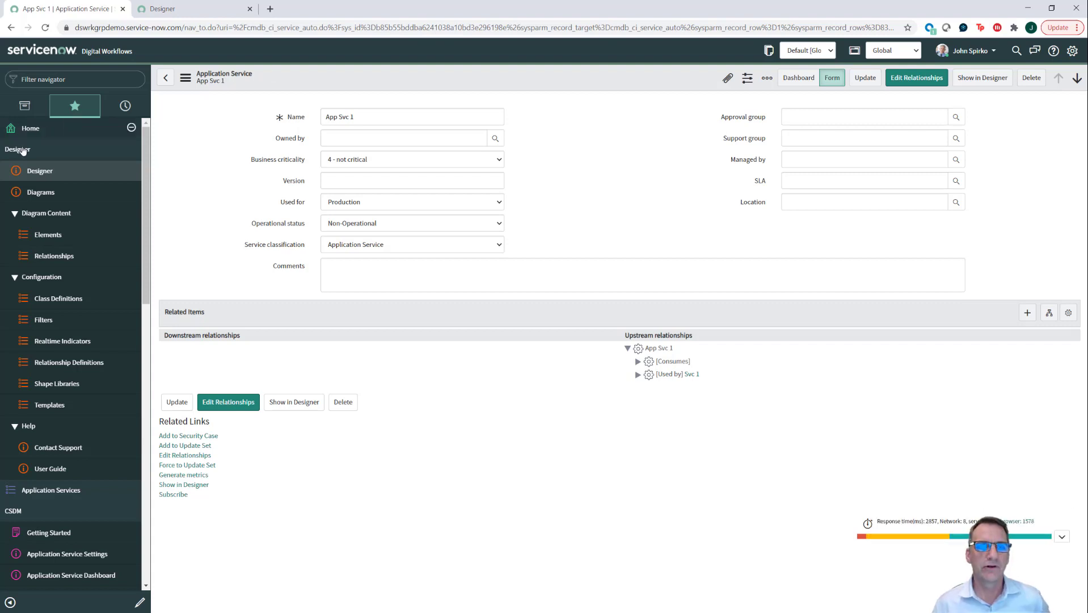
click(40, 170)
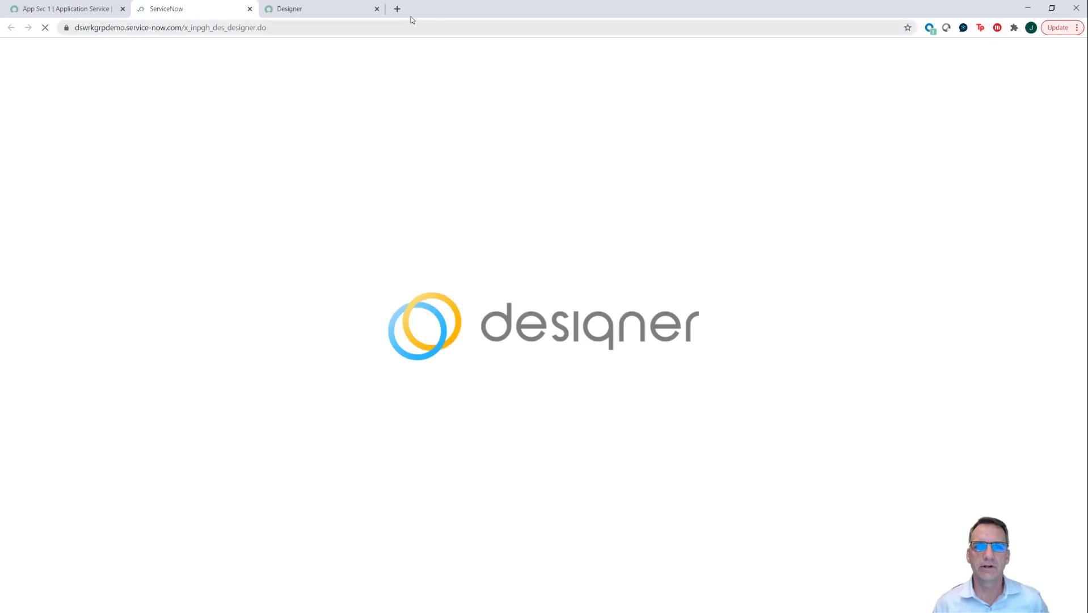
click(377, 10)
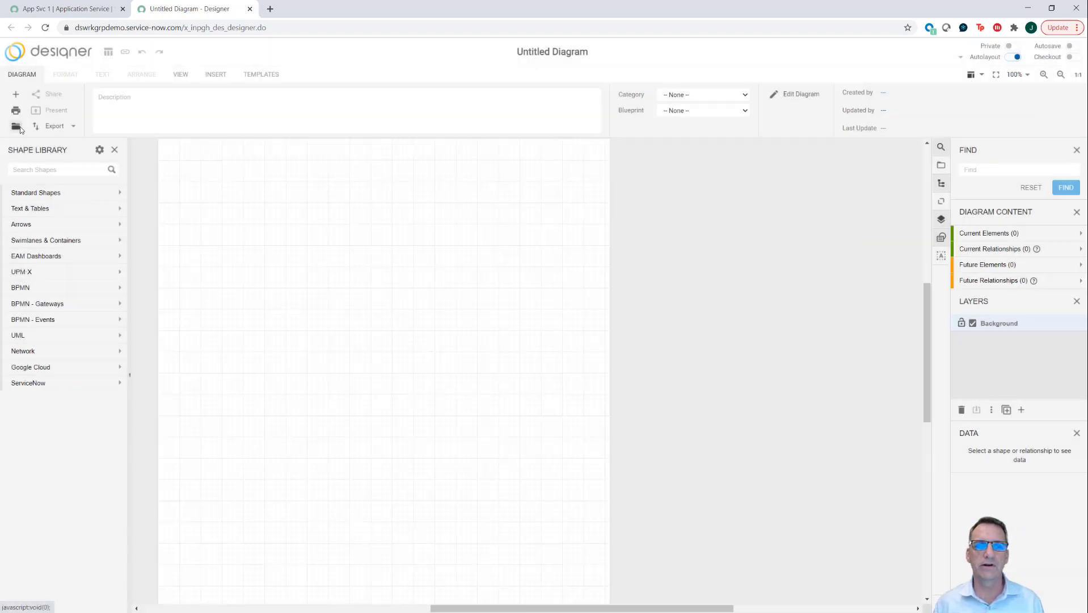
Step: Open the recent Digital Services Workgroup CSDM diagram's detail page and show its more-actions menu
click(20, 128)
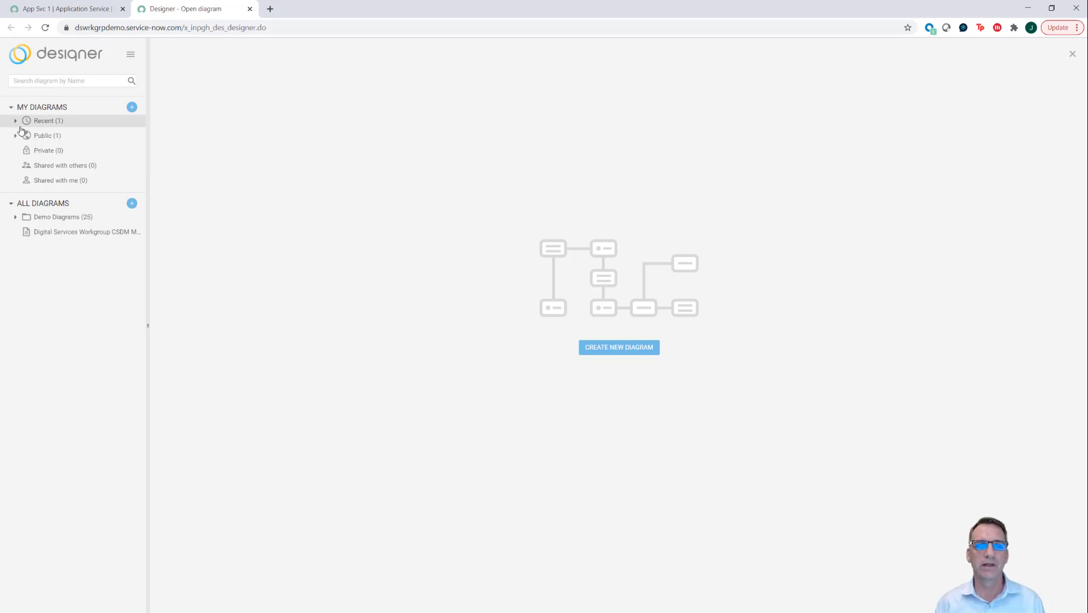
click(16, 121)
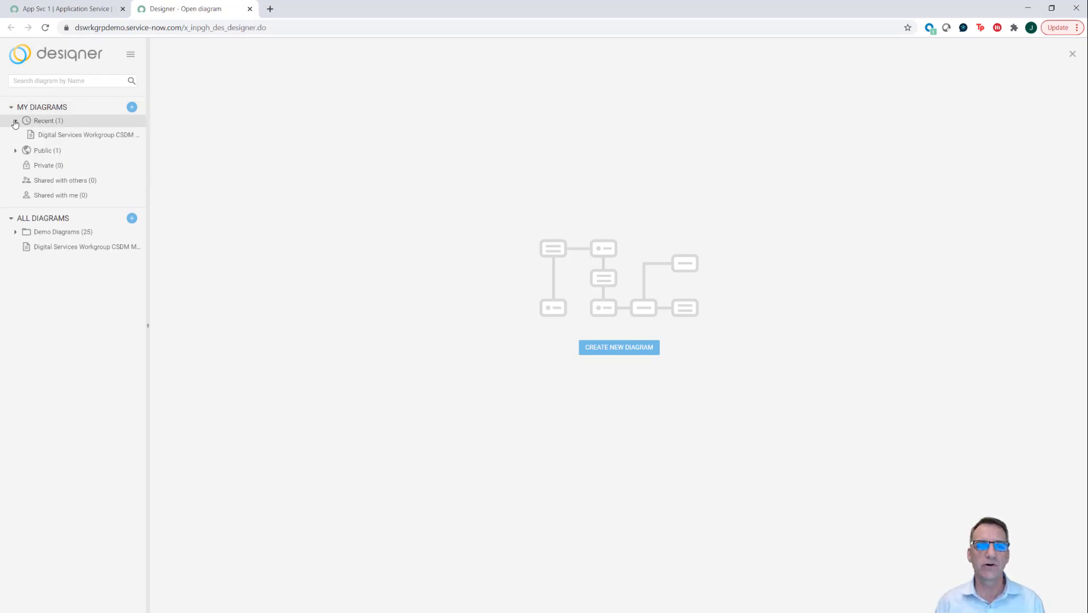
click(67, 137)
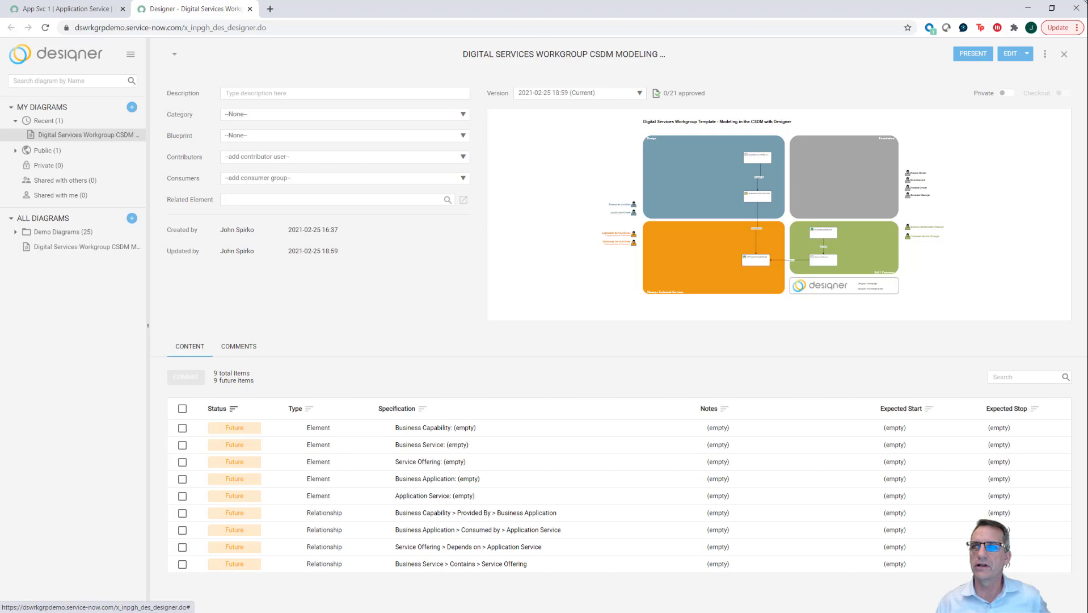
click(1045, 55)
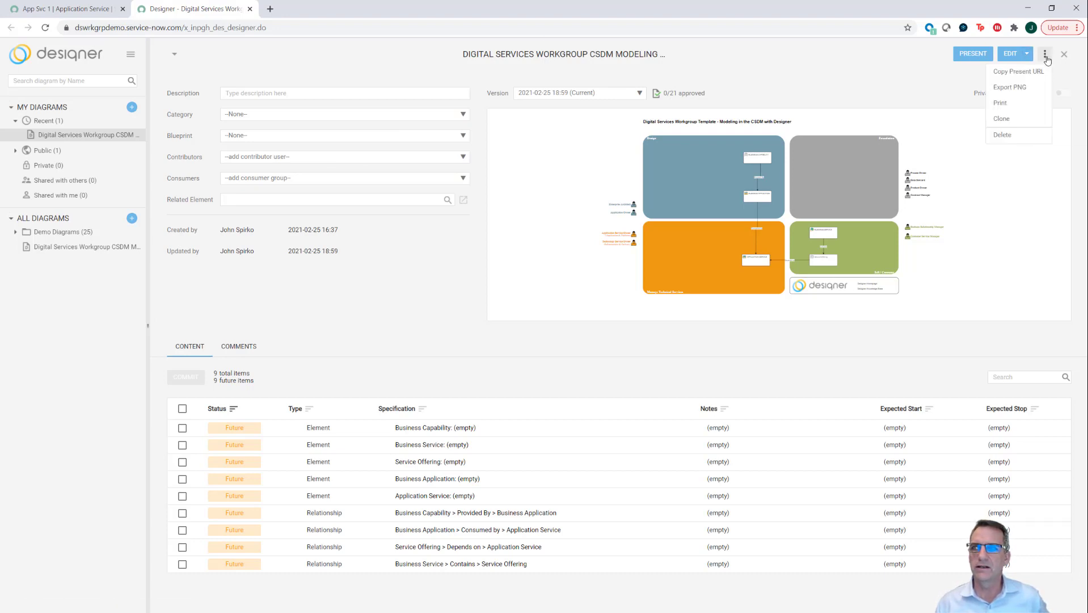
Step: Clone the CSDM diagram and retitle the copy with the presenter's first name plus 'Demo 1'
click(1008, 118)
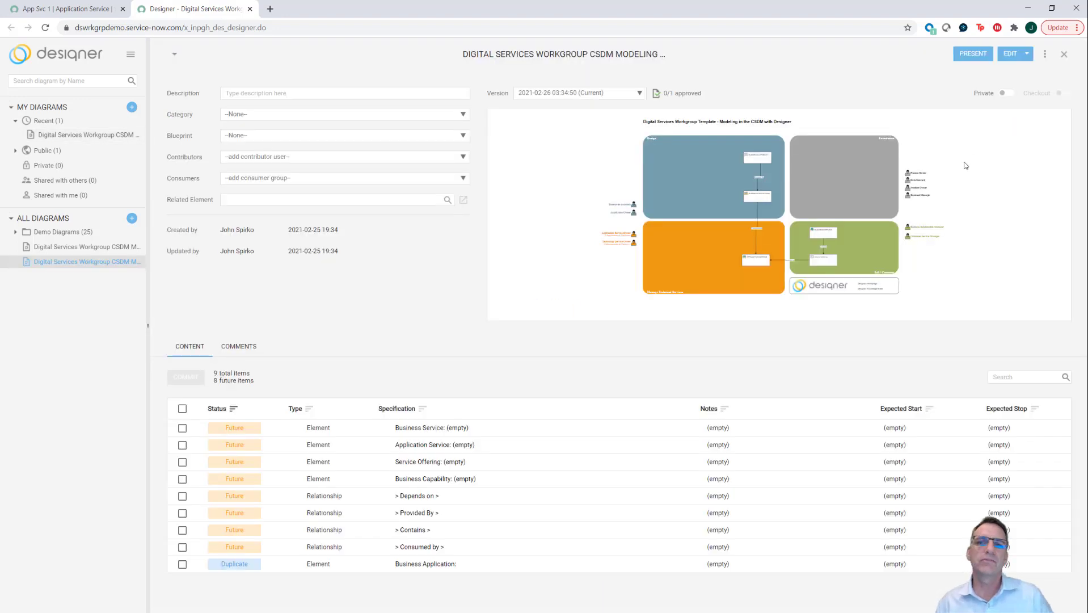
click(562, 56)
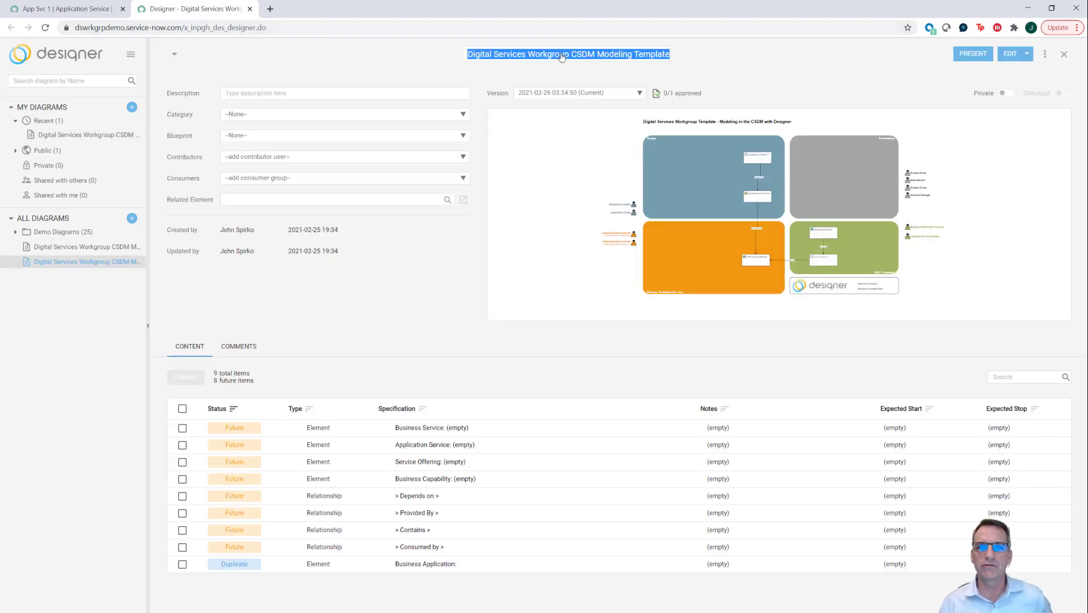
text(John Demo 1)
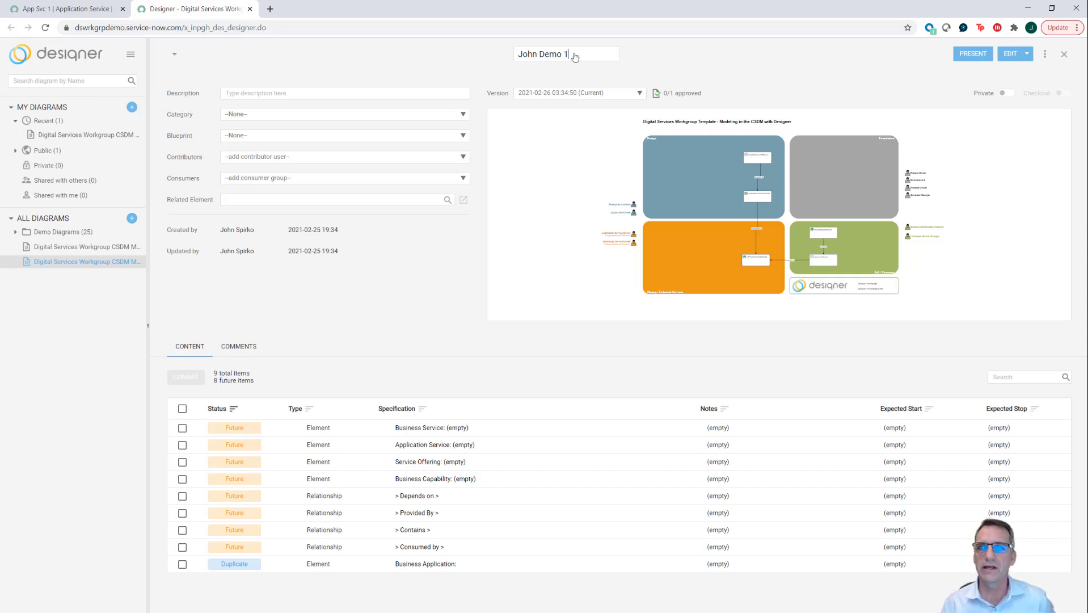
click(695, 52)
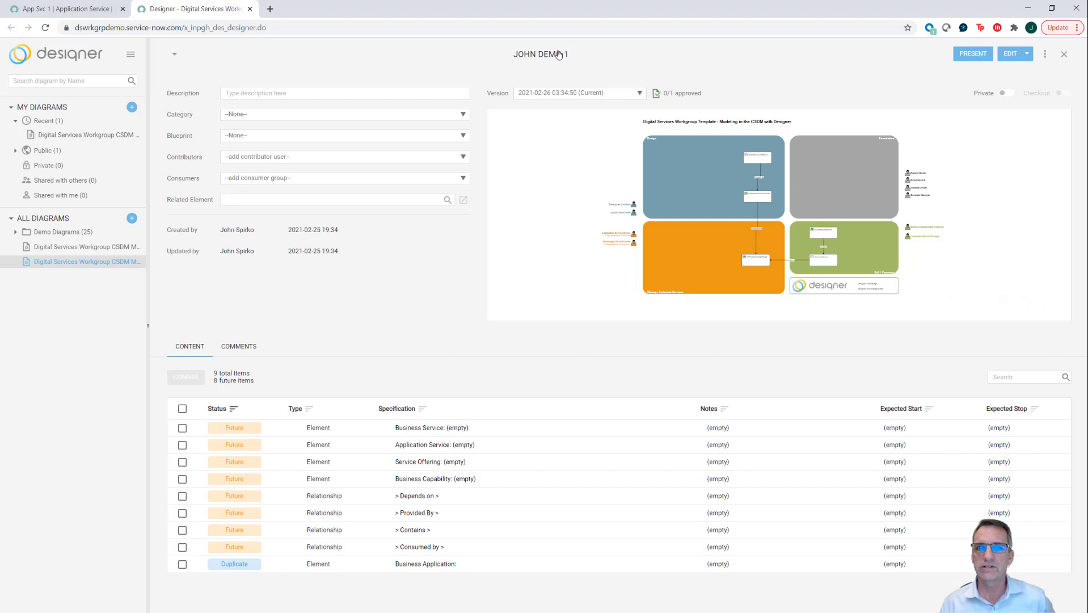
Step: Open the cloned diagram in the editor and bring up the BUSINESS CAPABILITY shape's actions
click(1009, 55)
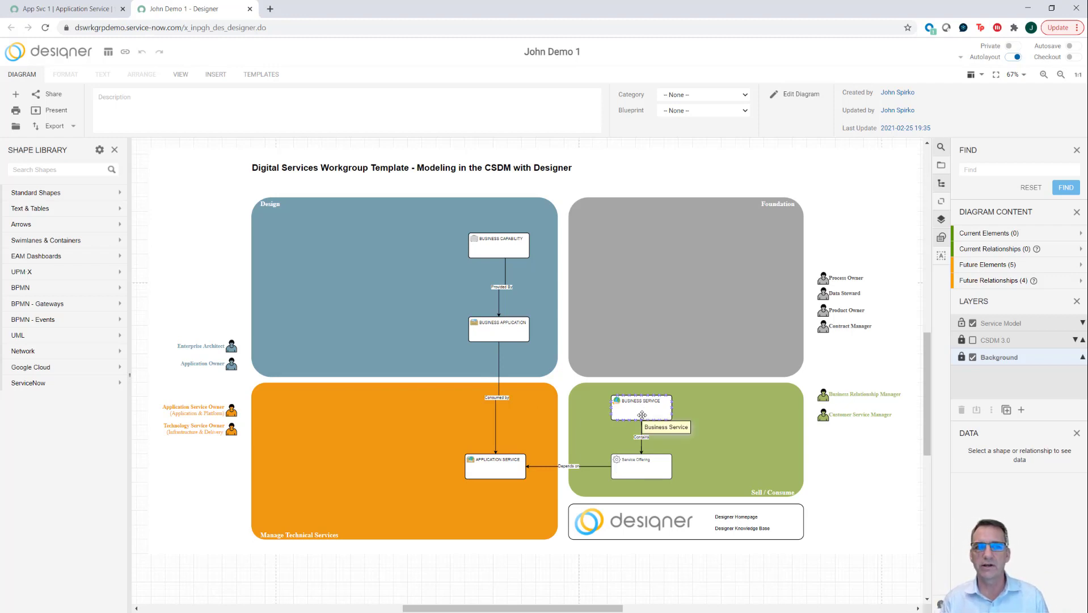
right_click(490, 248)
click(518, 305)
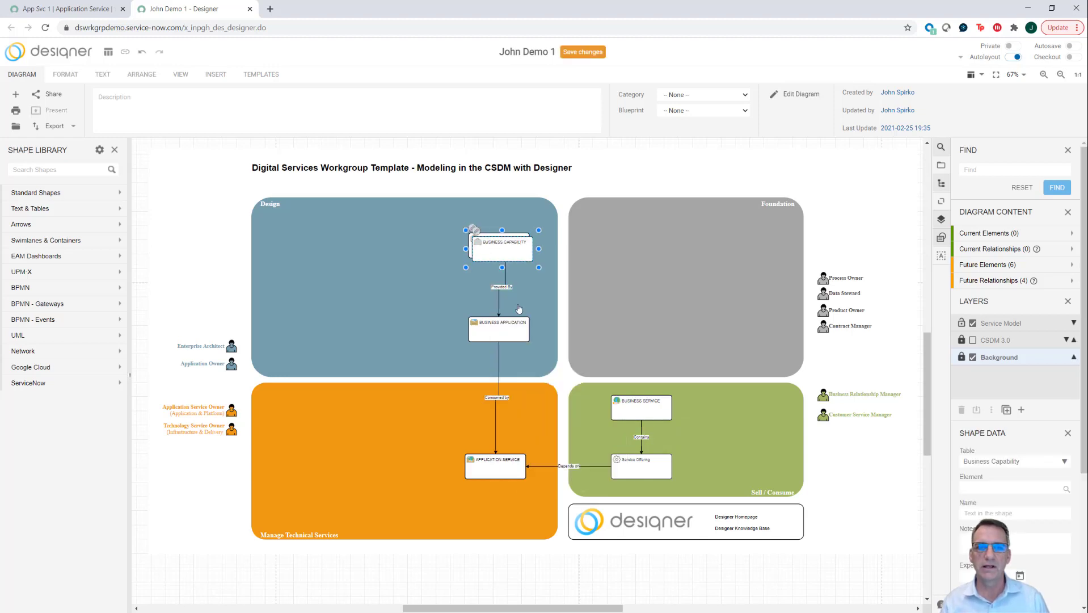
drag(496, 262, 408, 259)
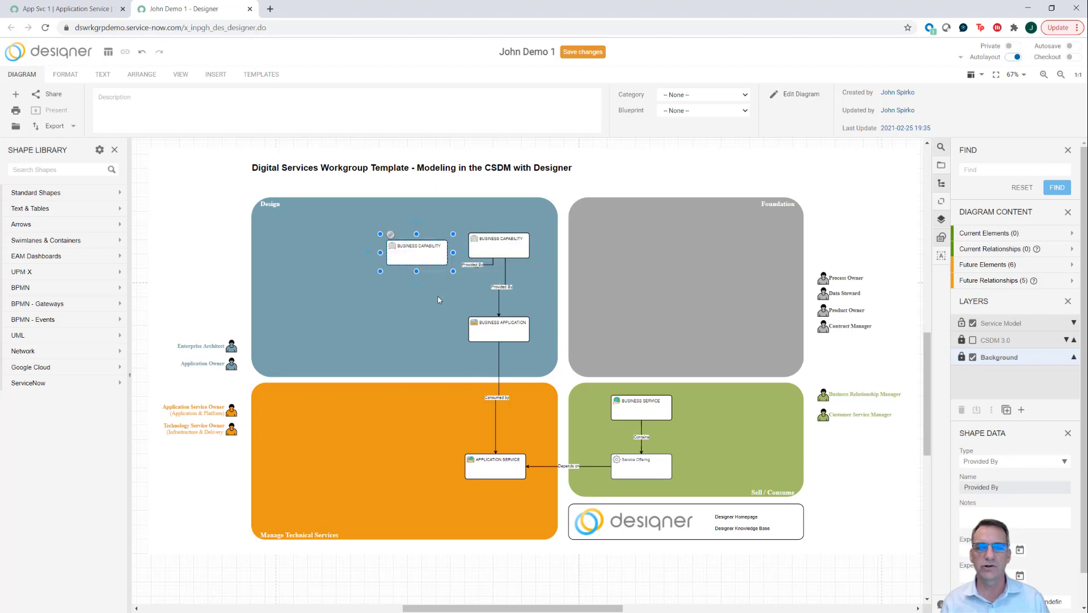
click(1007, 323)
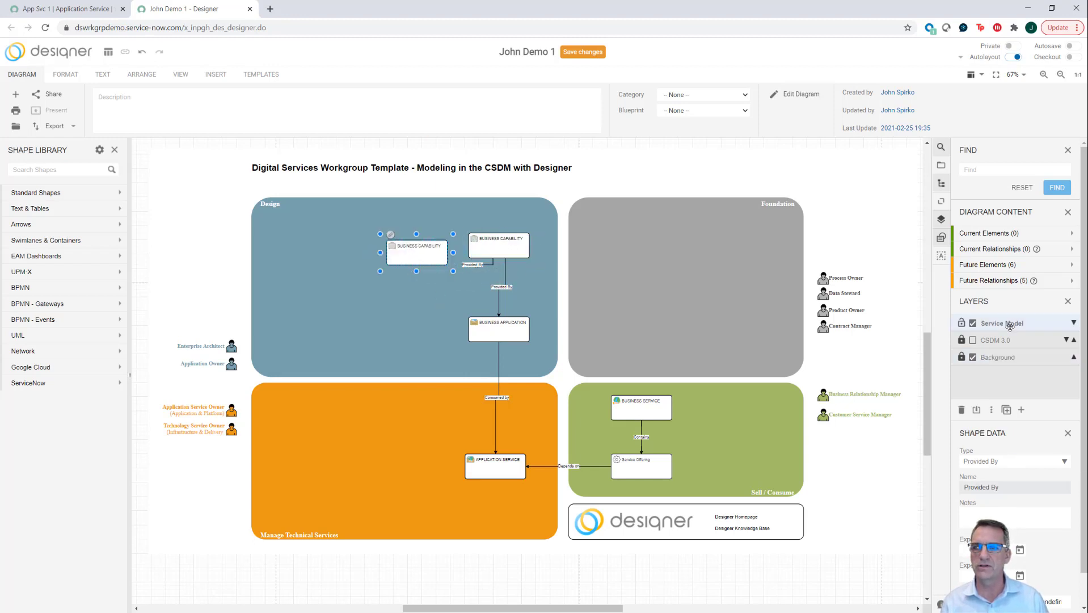
key(Delete)
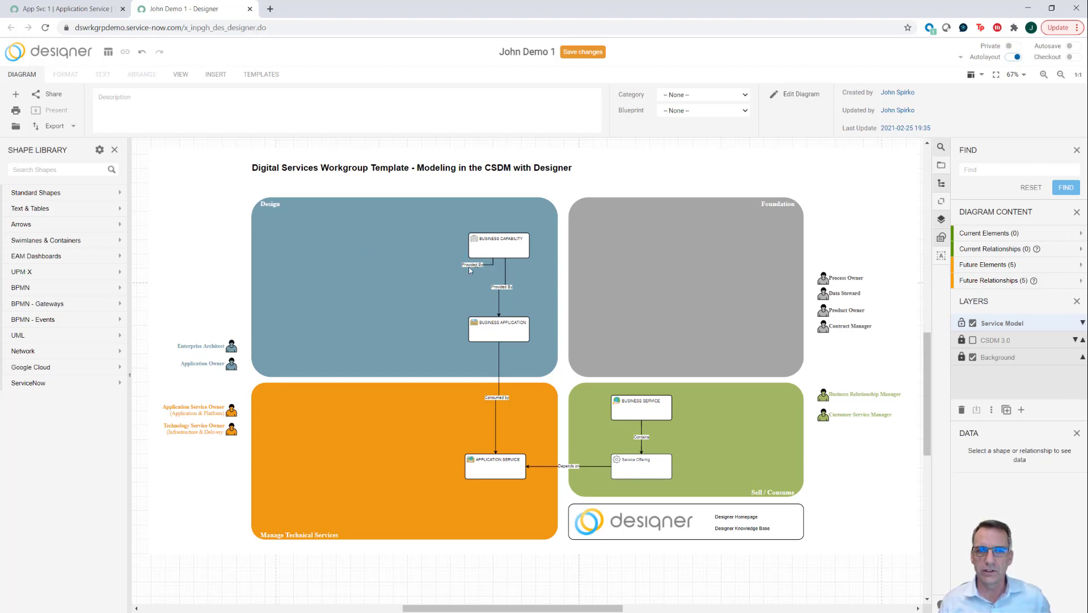
click(494, 254)
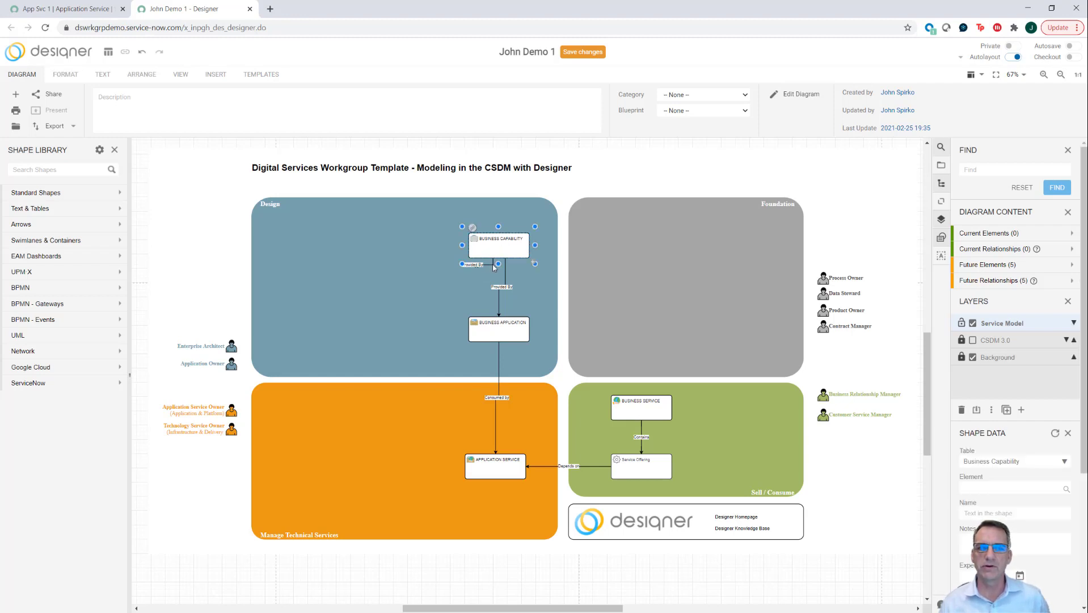
click(448, 259)
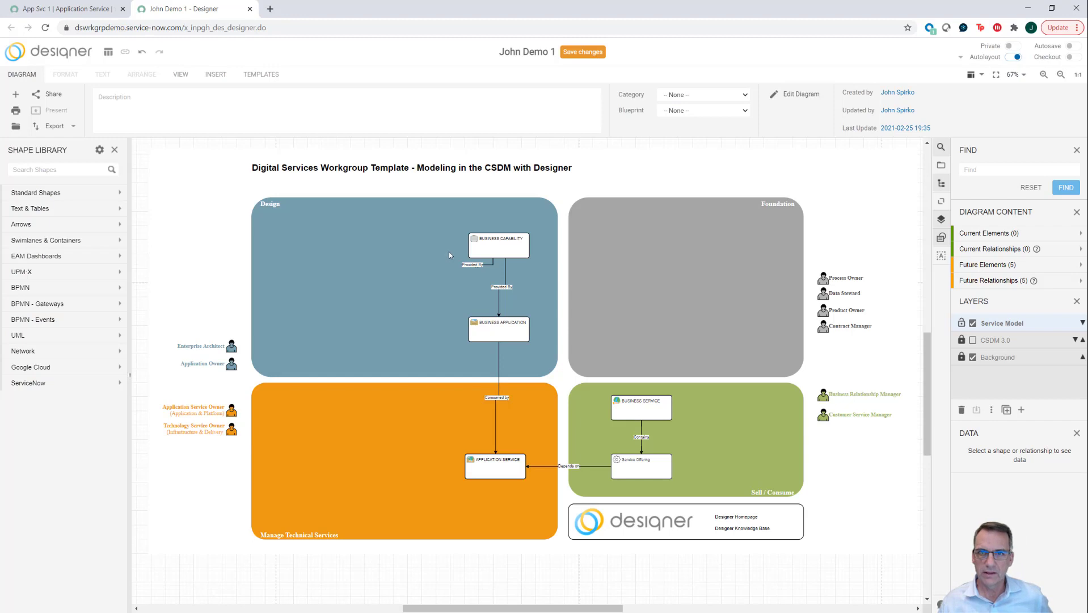
click(477, 264)
key(Delete)
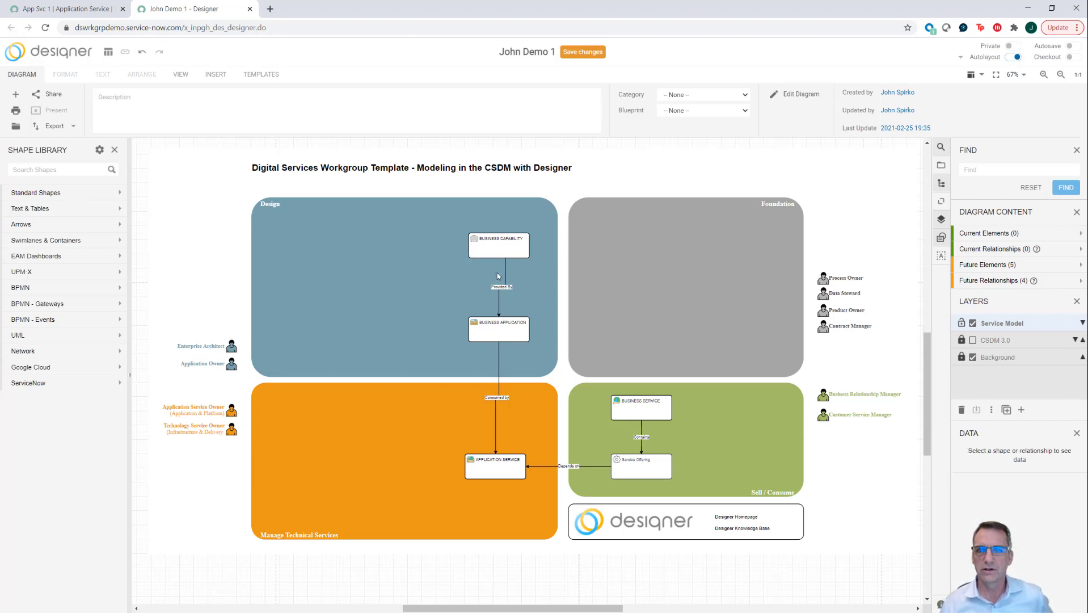
click(496, 250)
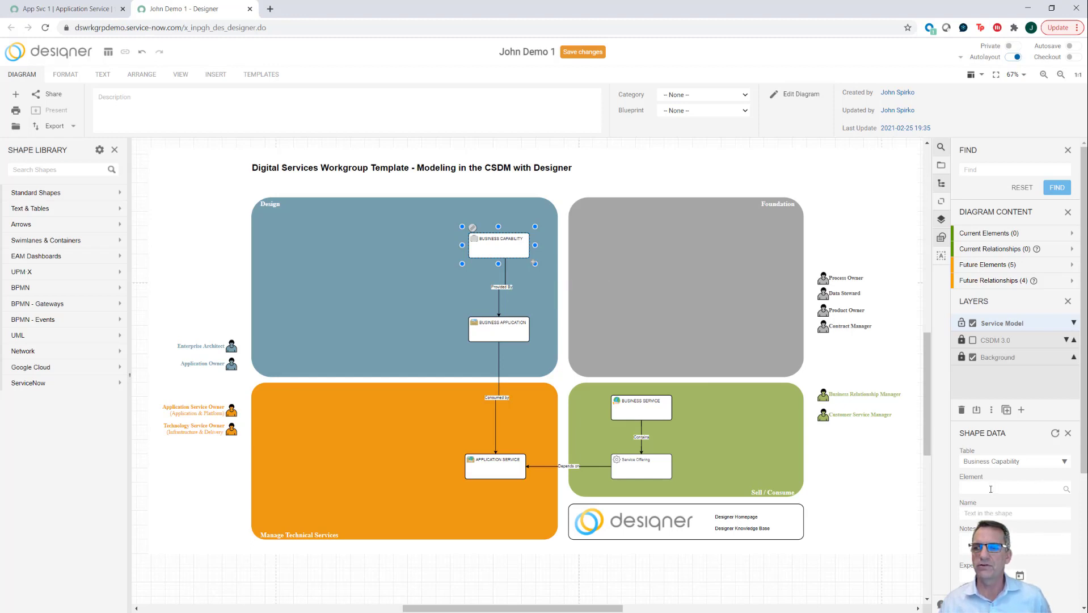
Step: Name the Business Capability shape 'Learning Mgmt' in the Shape Data Name field
click(987, 513)
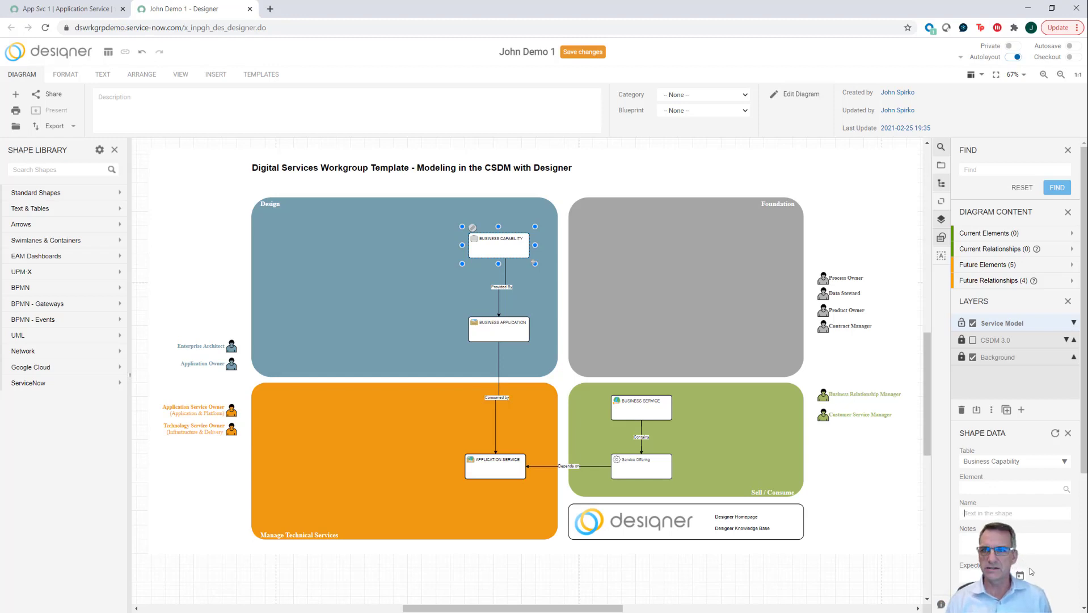
text(Learn)
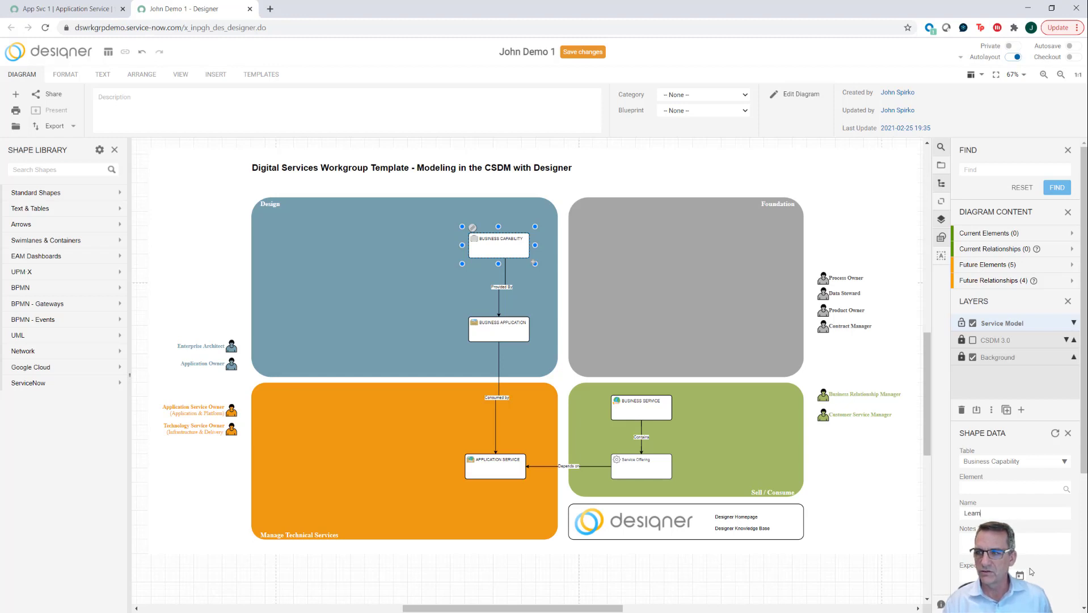
text(ing Mgmt)
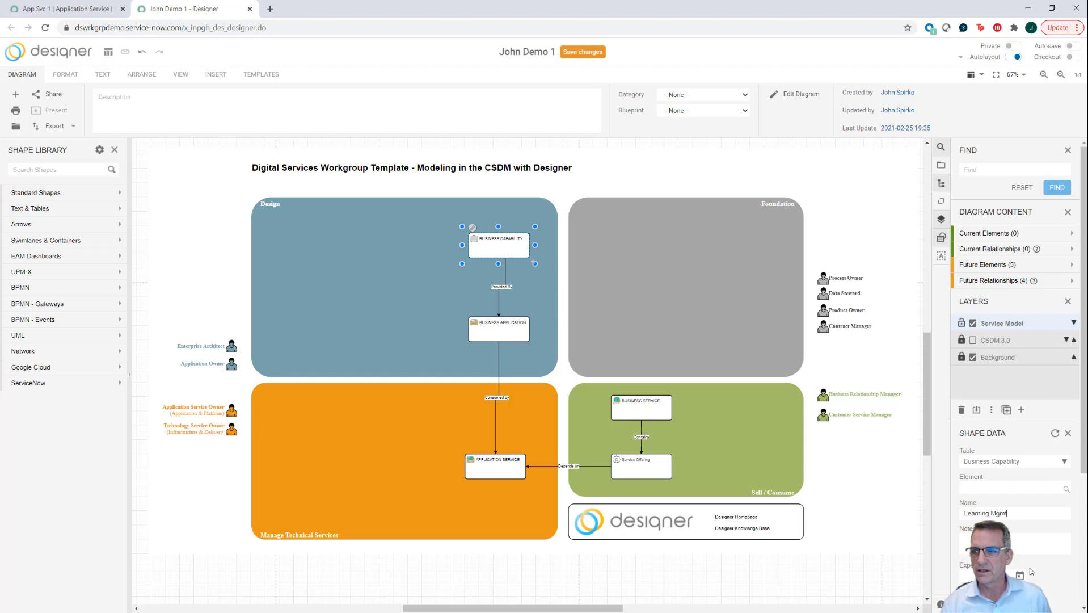
click(392, 272)
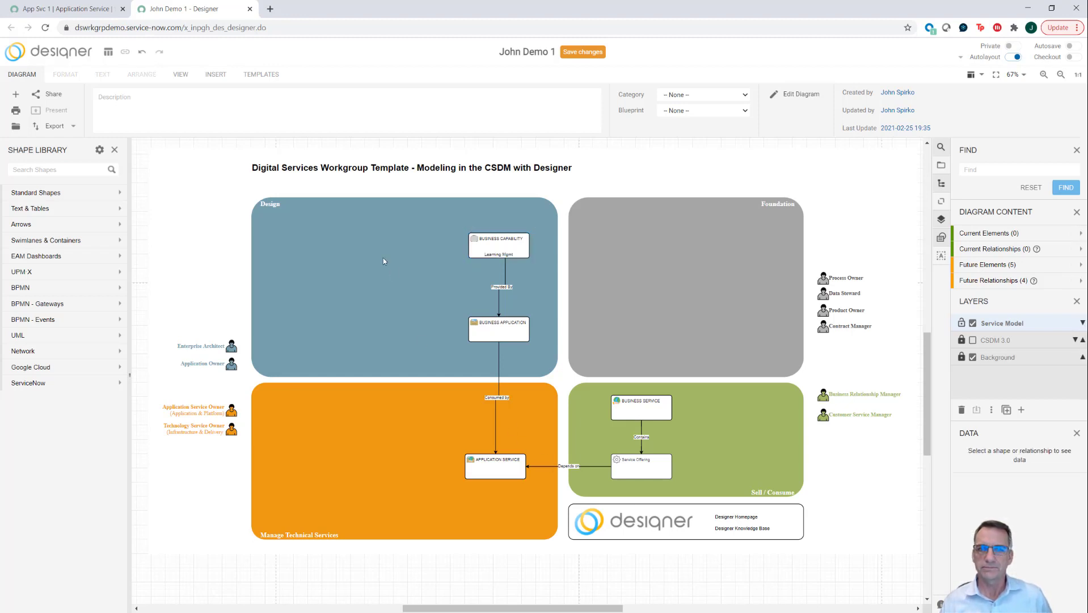
Step: Name the Business Application shape 'LMS Application'
click(517, 333)
click(988, 515)
text(LMS Application)
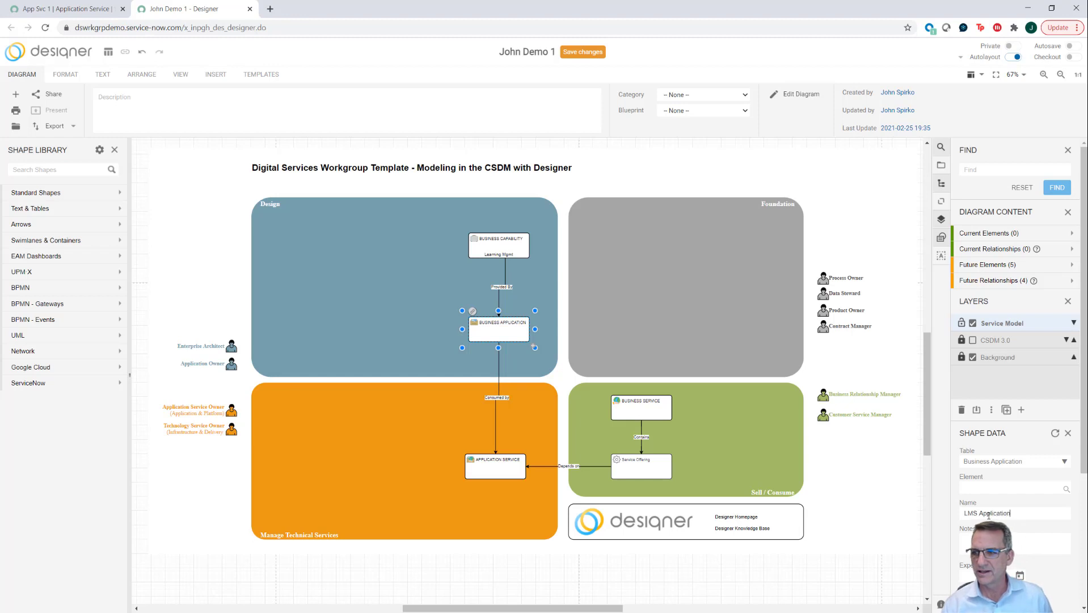
click(401, 294)
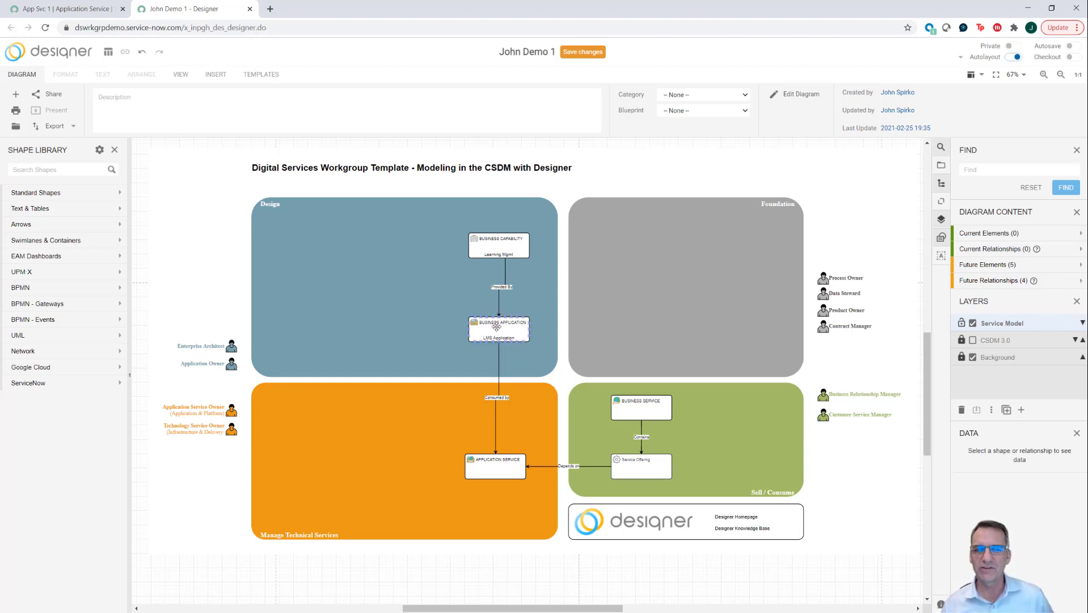
Step: Enter 'LMS Prod 1' as the Application Service name and 'Learning Mgmt' for the Business Service
click(493, 460)
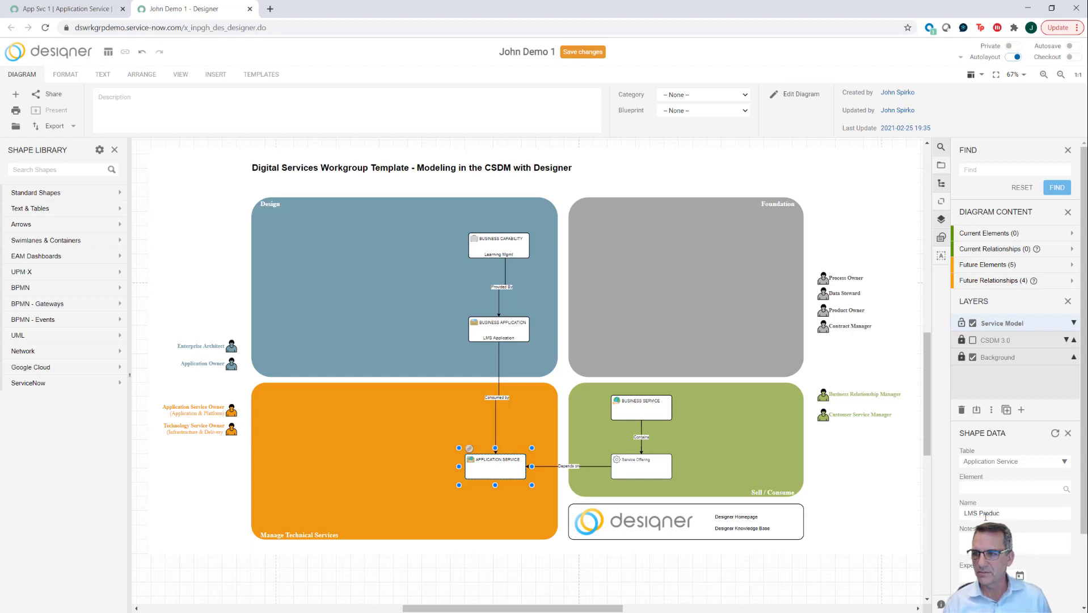
click(704, 498)
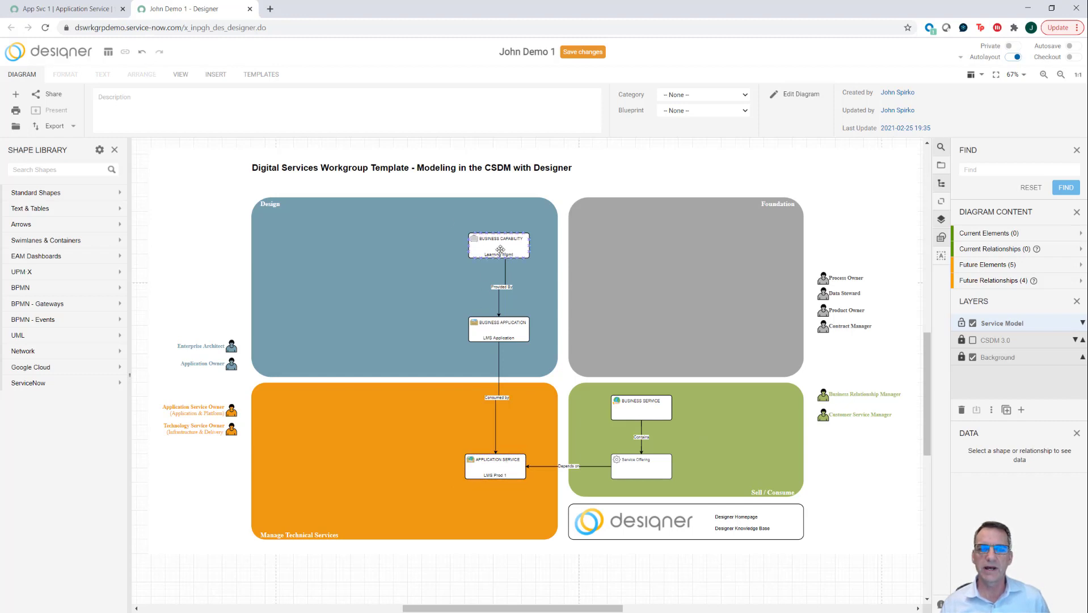
click(638, 411)
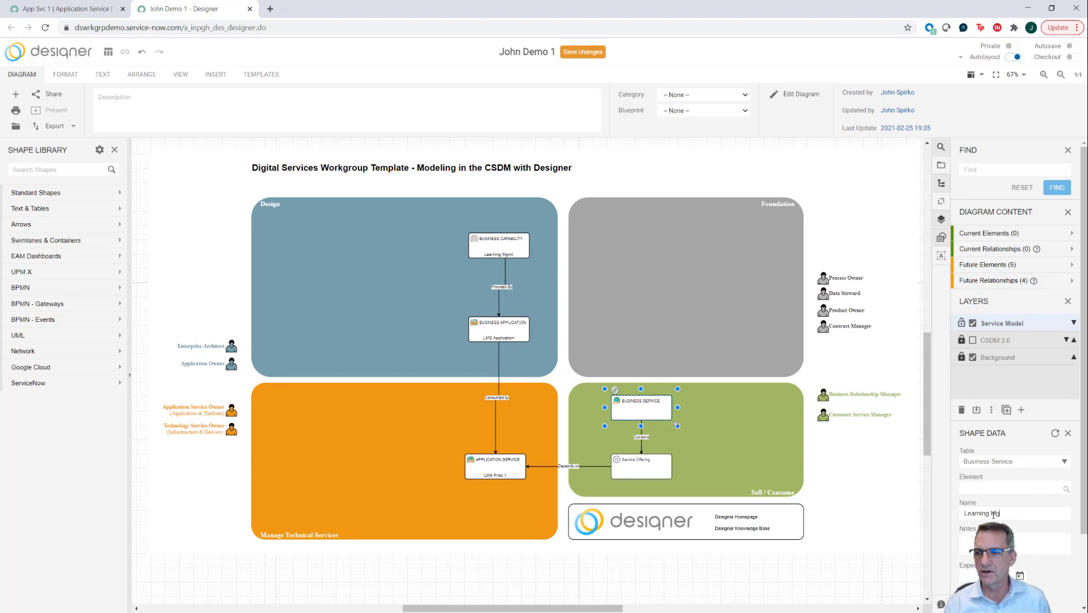
click(775, 452)
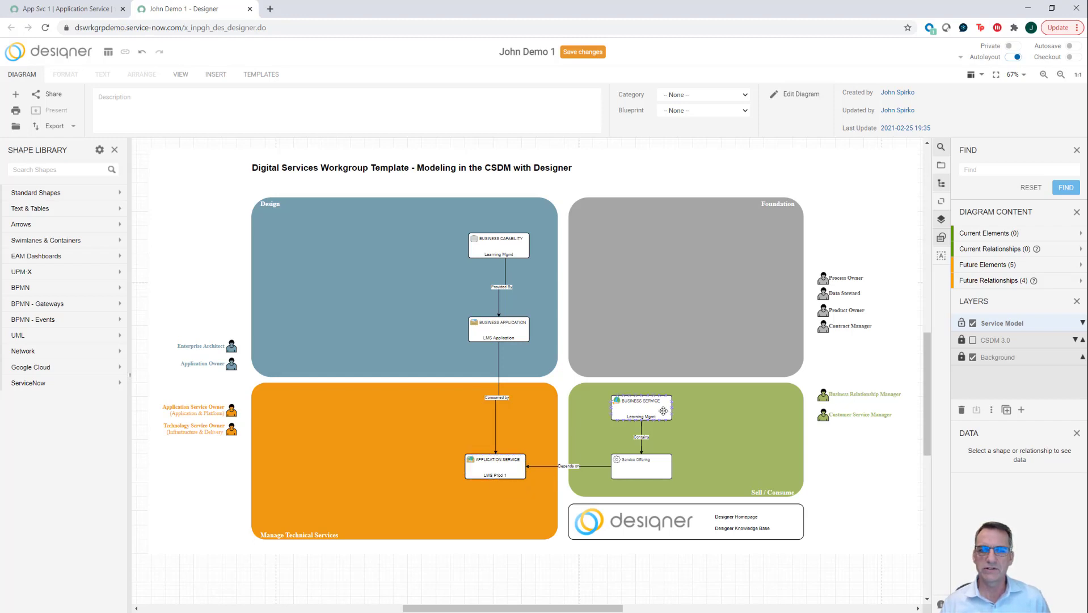
Step: Label the Service Offering shape 'New Learning Video' and save the diagram changes
click(645, 461)
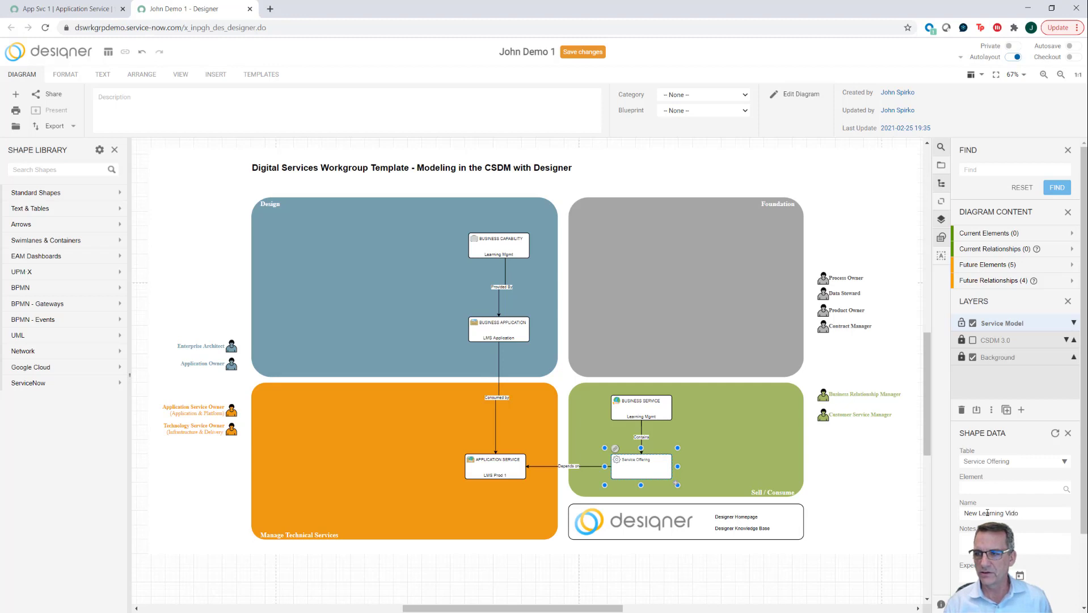
key(Tab)
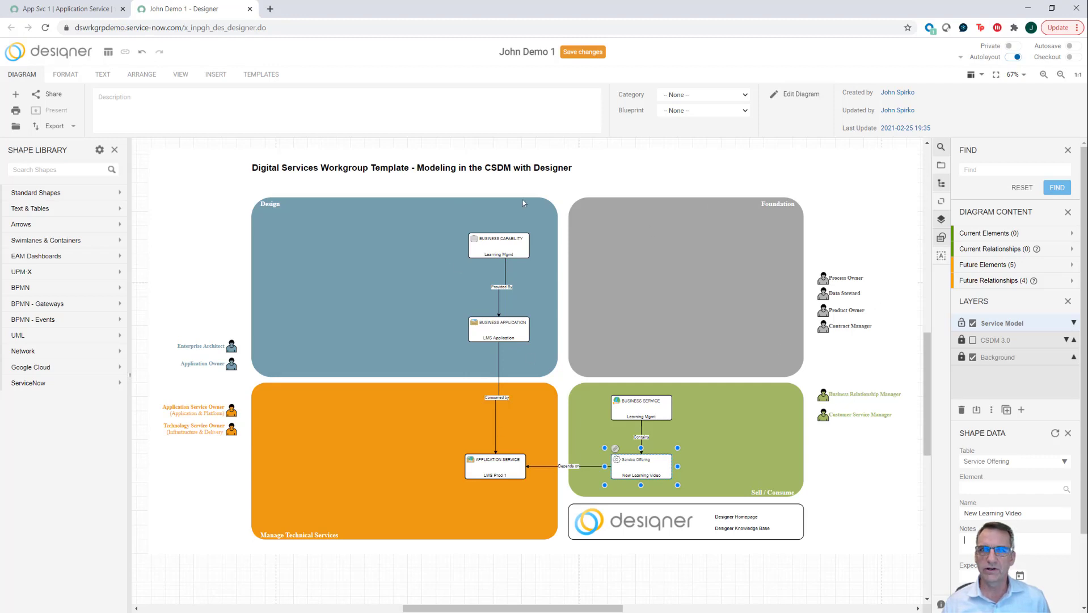
click(582, 52)
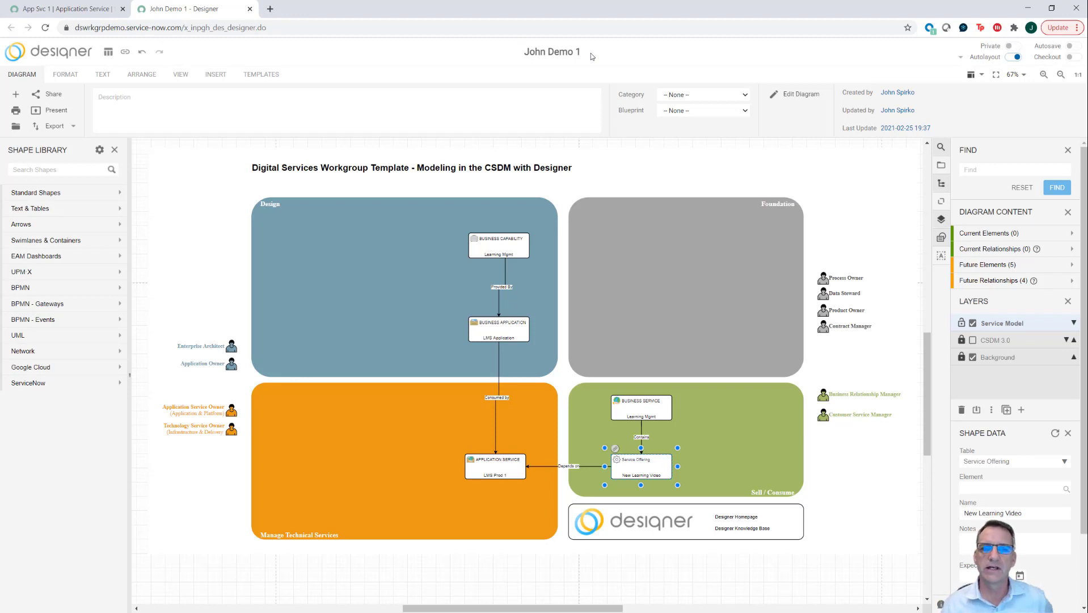
Step: Select all nine pending items in the Content list and commit them to the CMDB
click(16, 127)
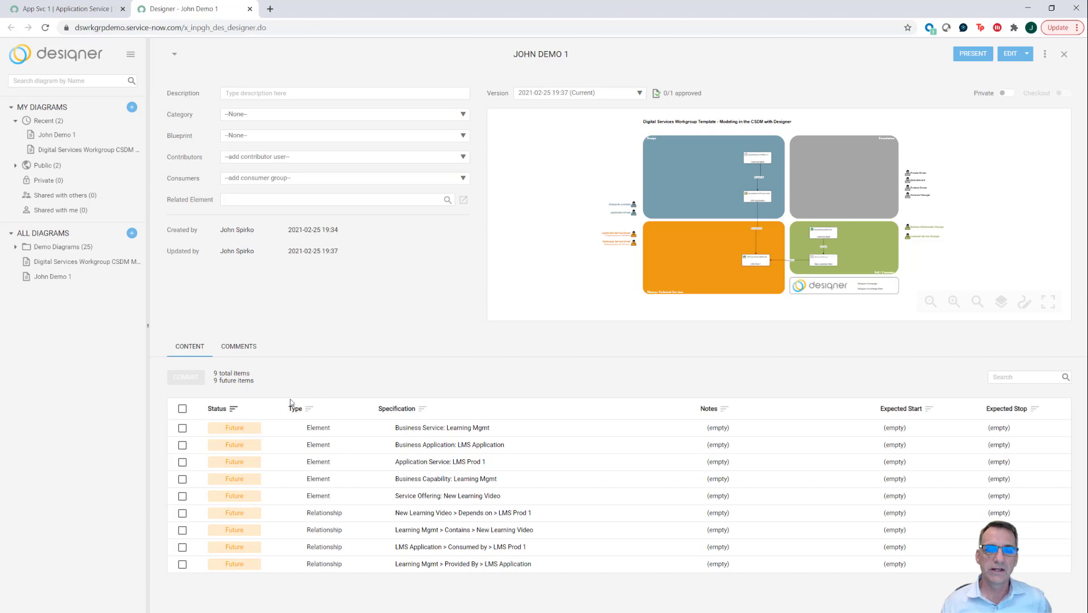
click(182, 408)
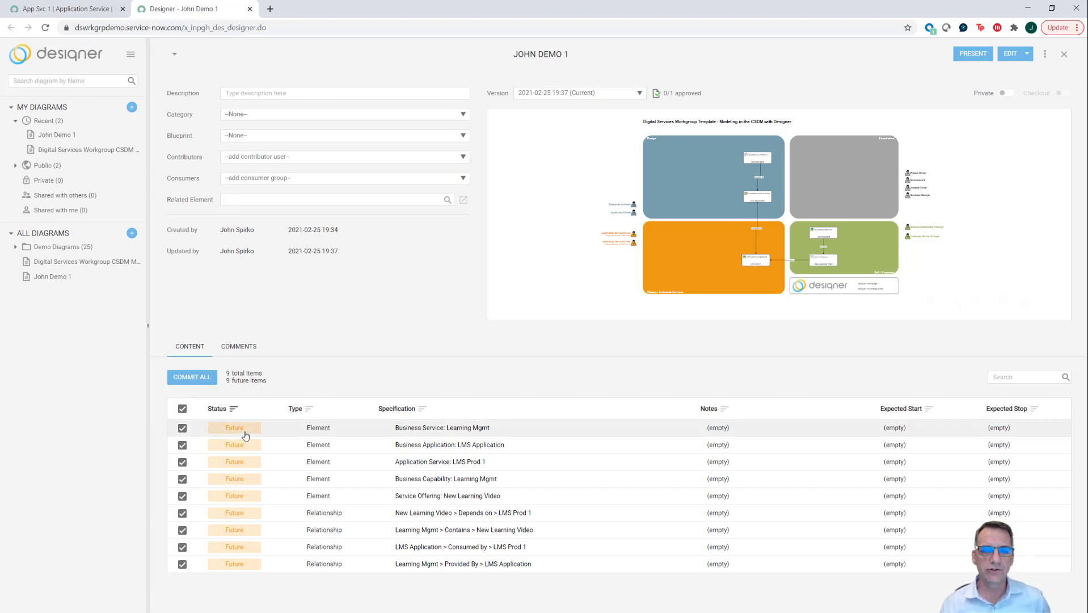
click(189, 379)
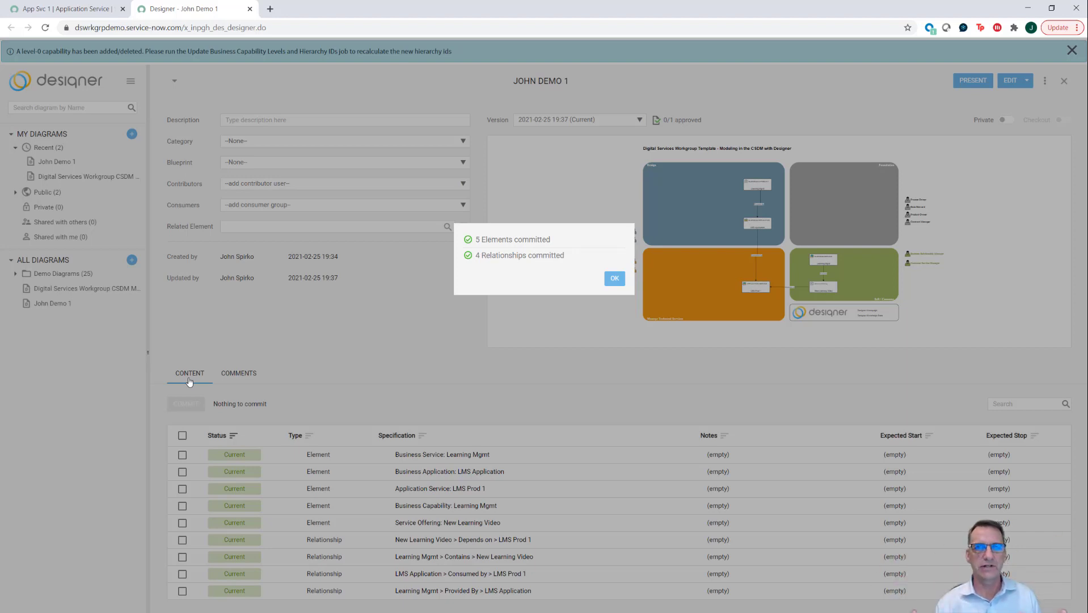
click(614, 279)
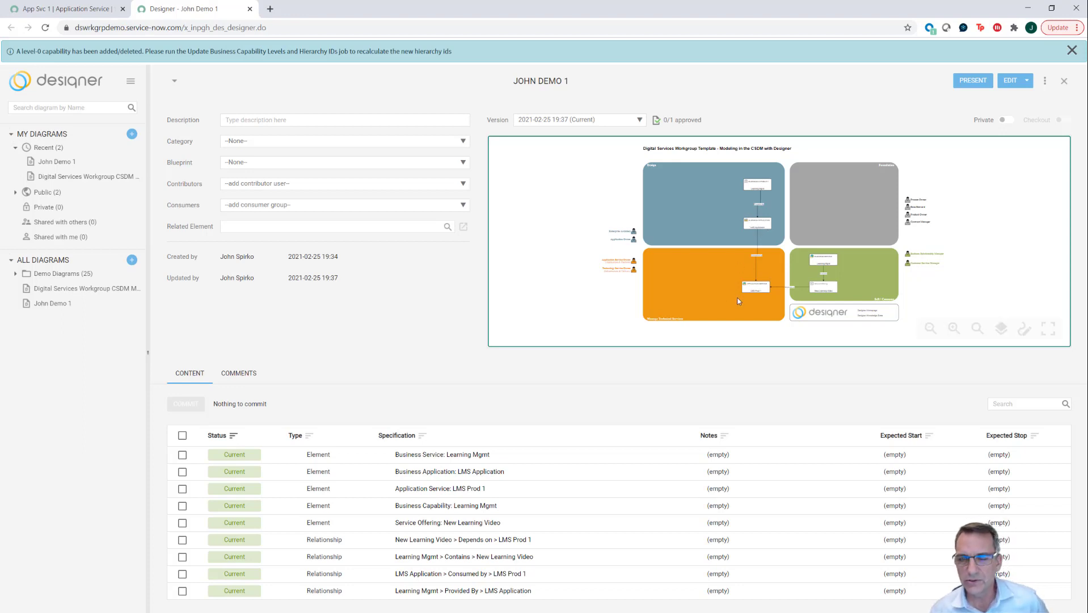
Step: Open the LMS Prod 1 record from Application Services and show its dependency views
click(88, 8)
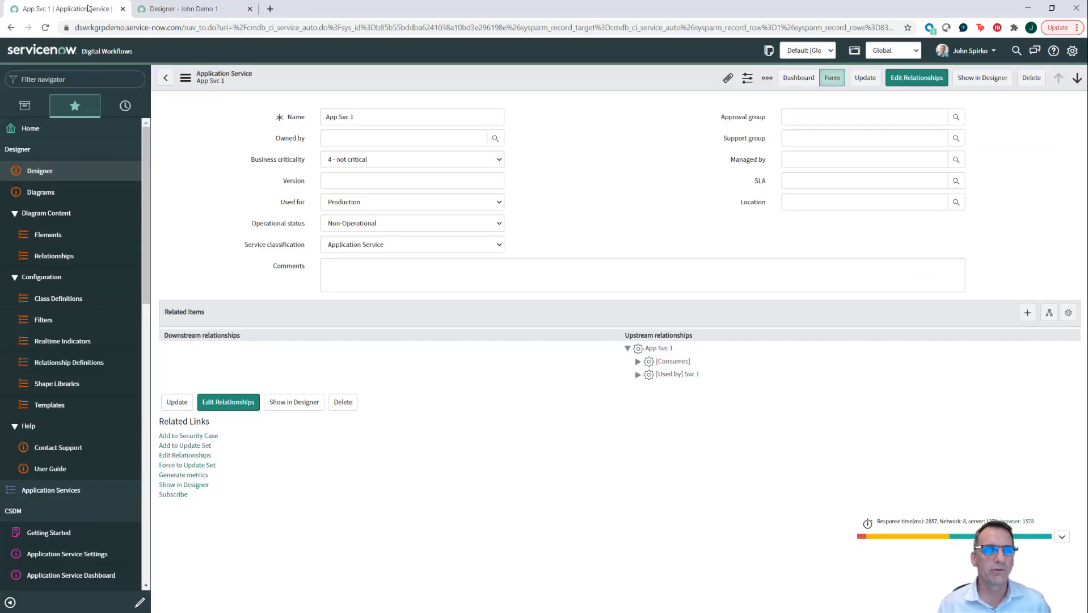
click(22, 149)
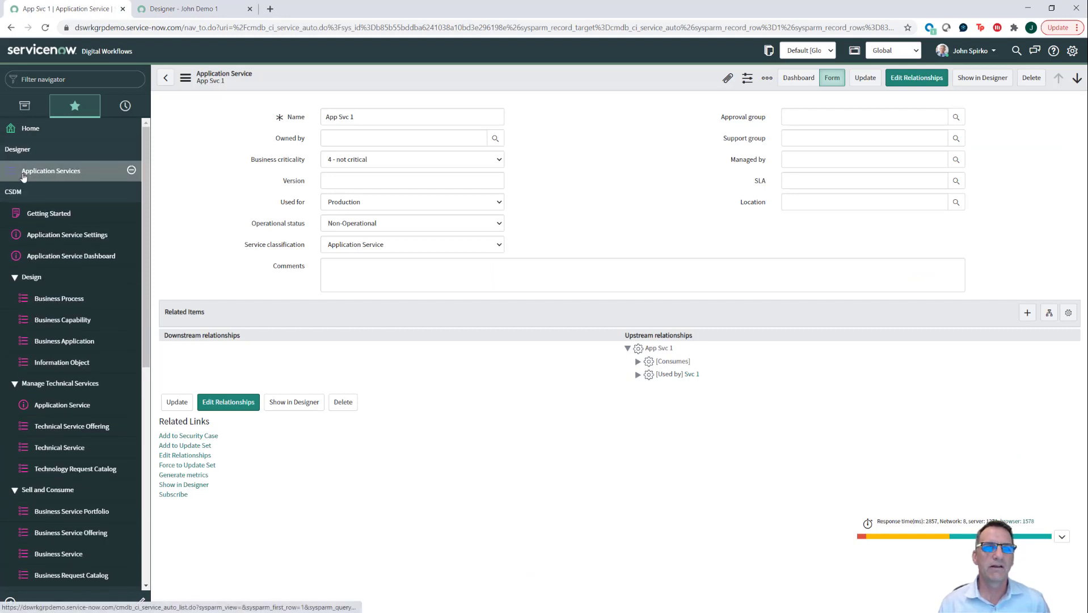
click(24, 177)
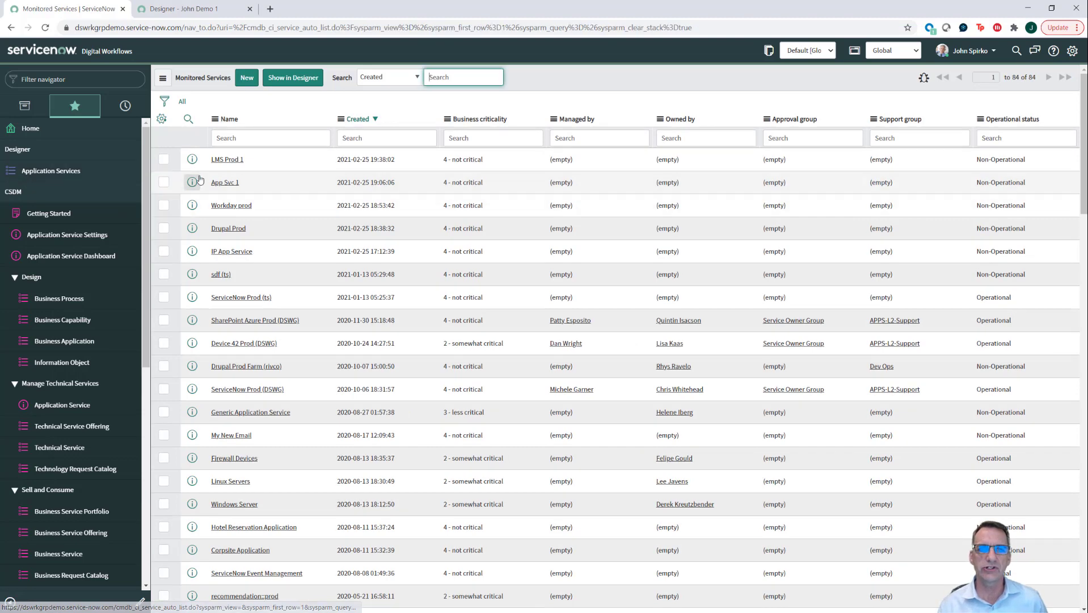
click(227, 159)
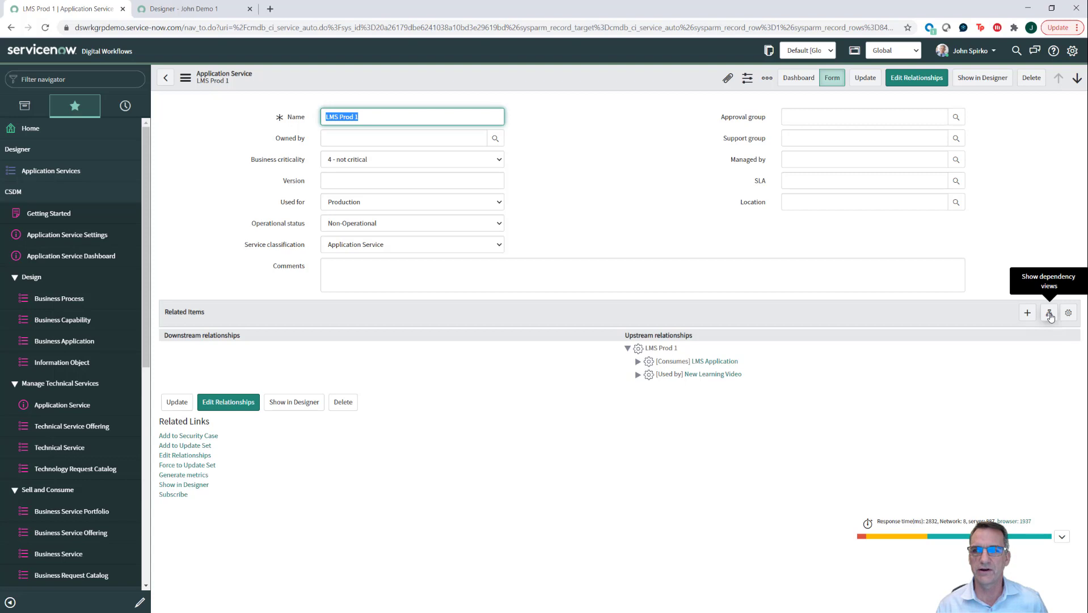
click(1050, 315)
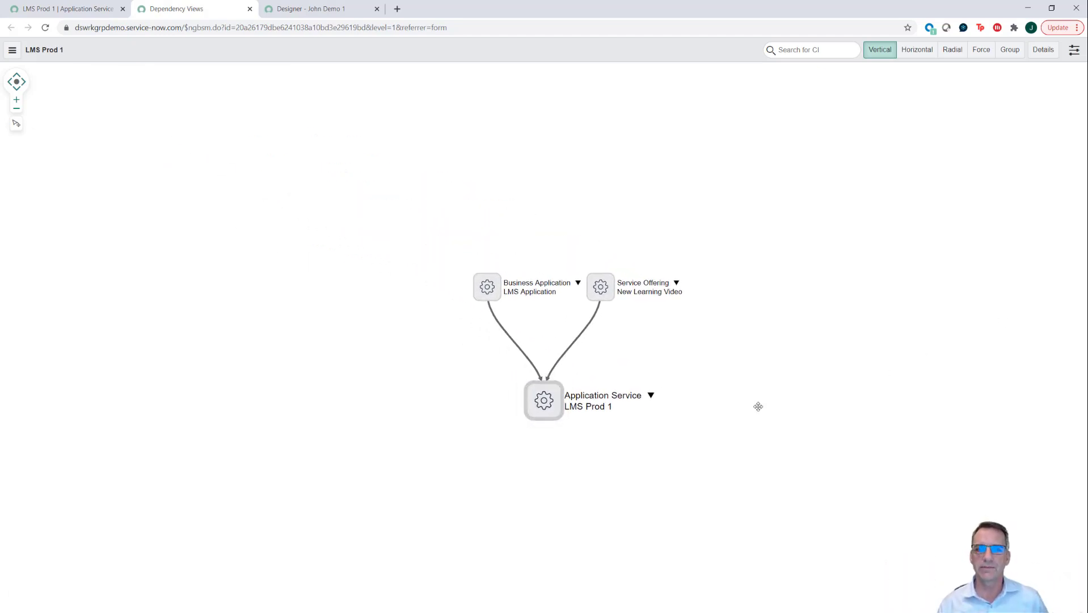
Step: Set the dependency map's Max Levels to 3 and apply the map settings
mouse_move(489, 298)
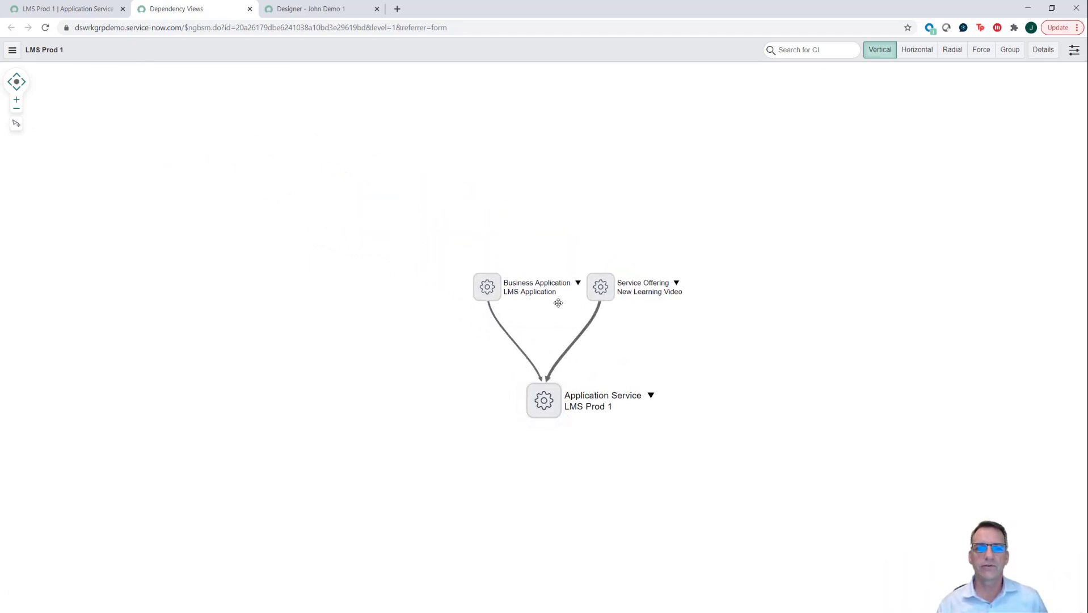
click(1073, 50)
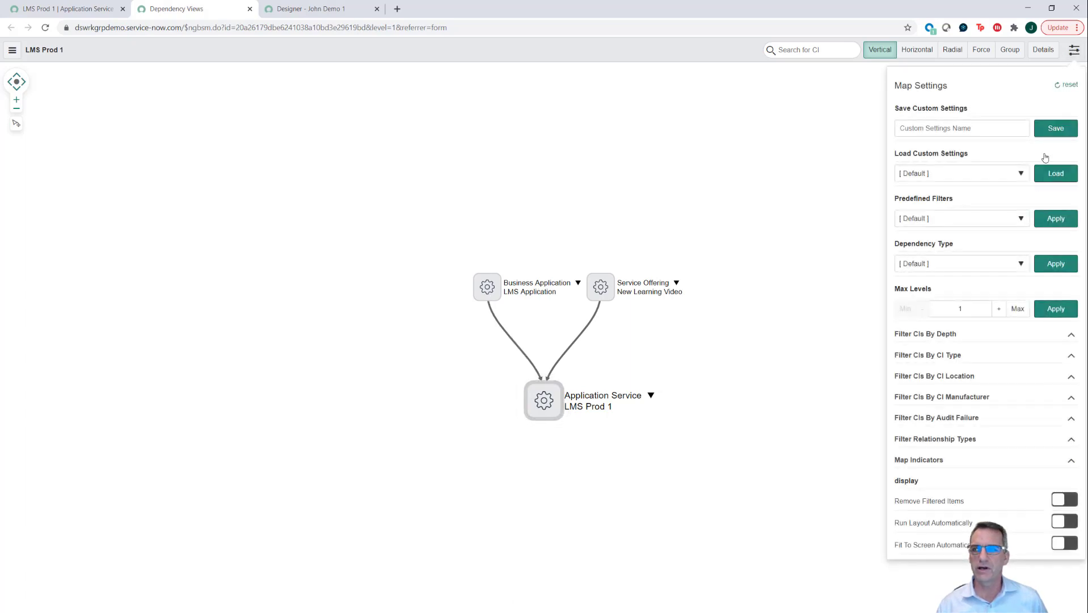
click(999, 309)
click(998, 309)
click(1052, 312)
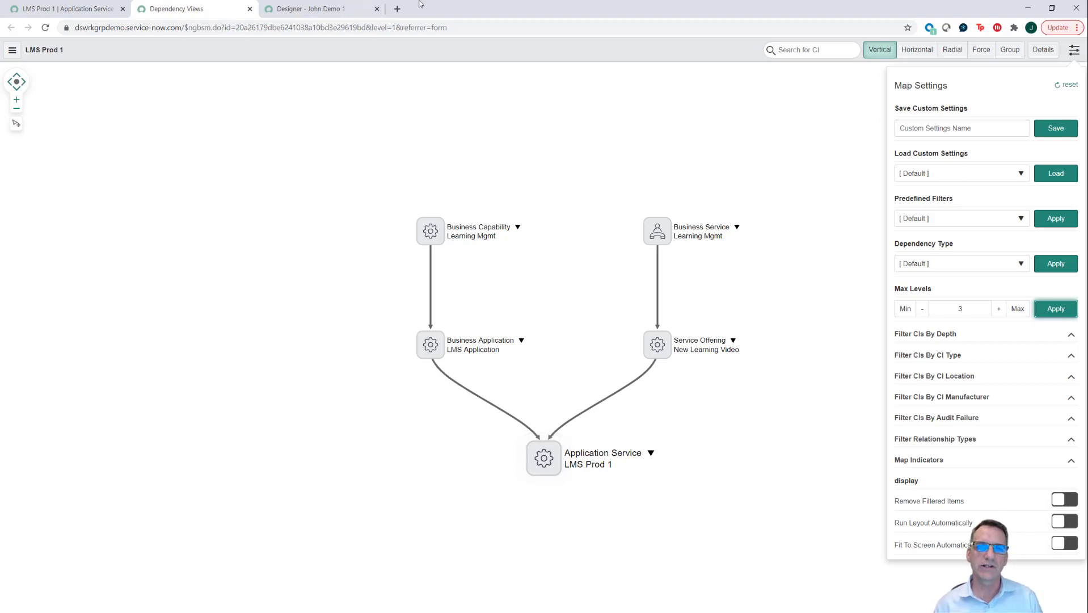
Step: Back in Designer, put John Demo 1 into edit mode and save its pending changes
click(318, 9)
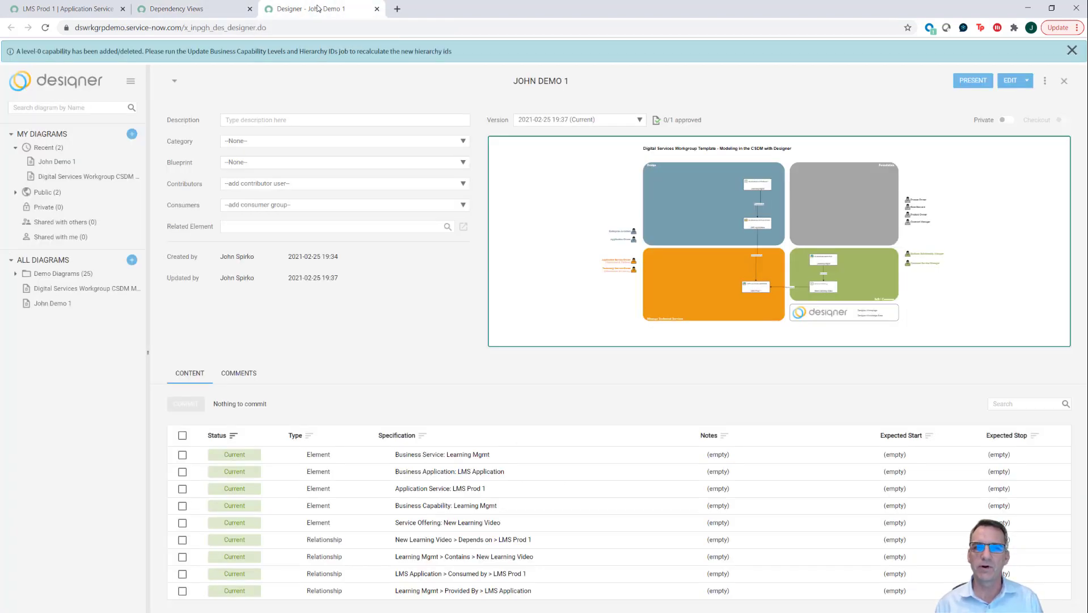
click(1011, 83)
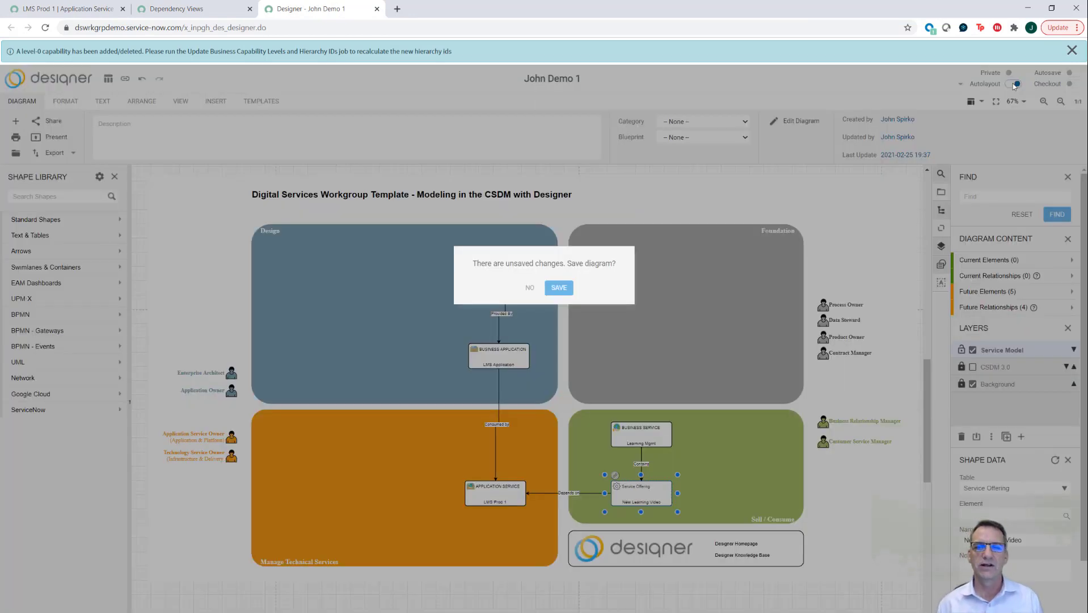
click(562, 287)
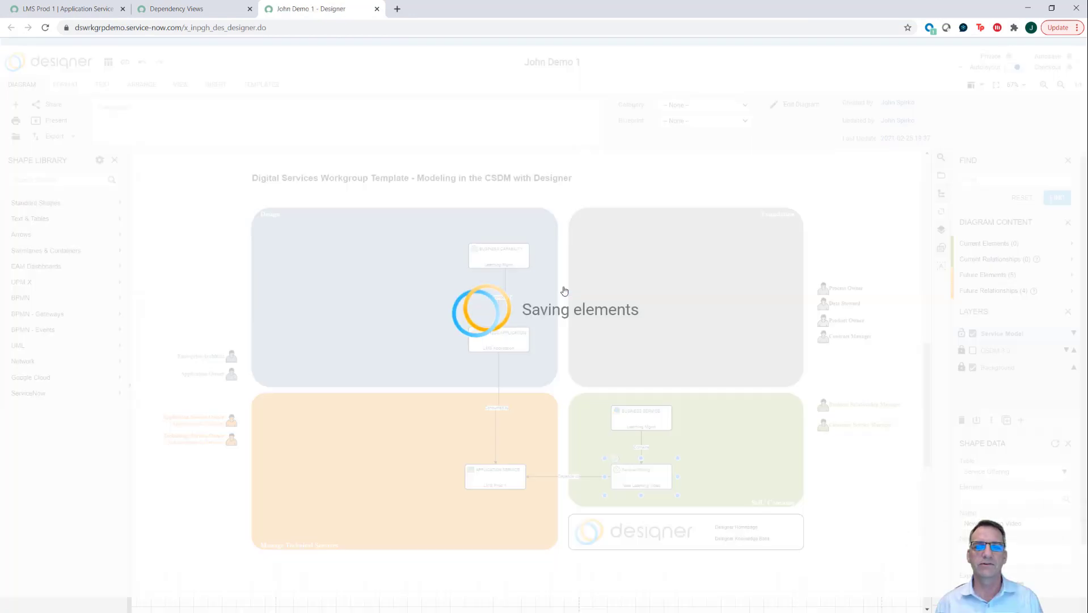